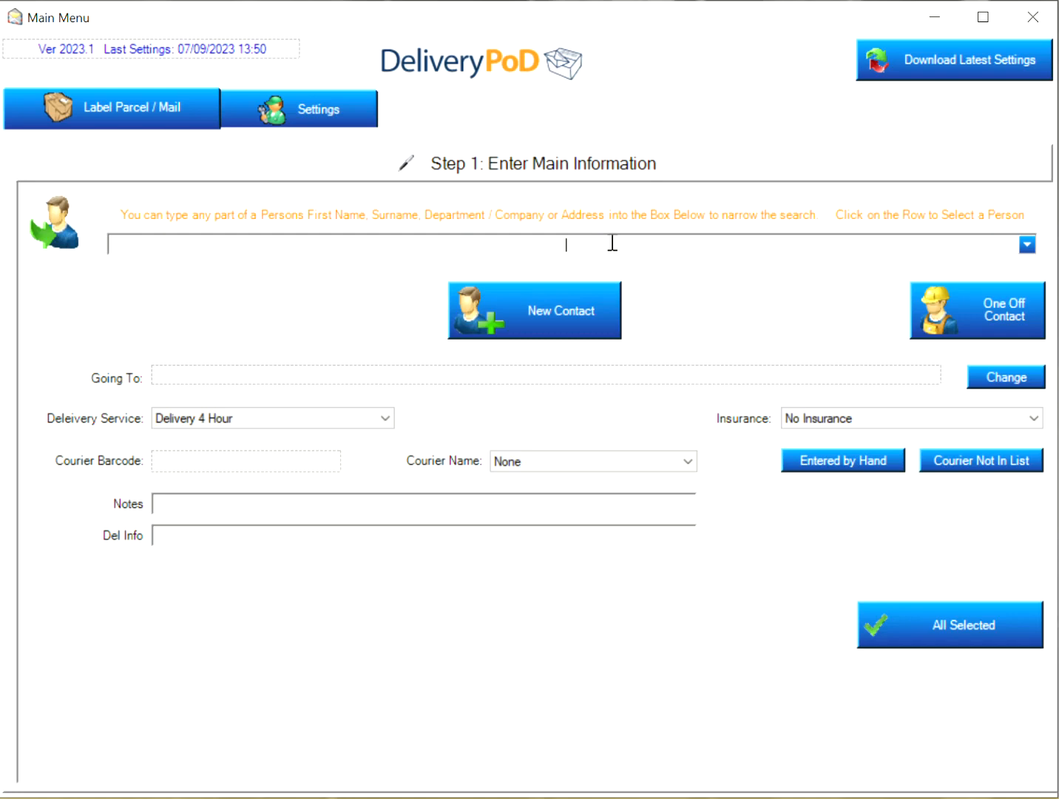
Filter the contact list by "si" and select the second matching person as the recipient
{"action": "left_click", "coordinate": [1028, 245]}
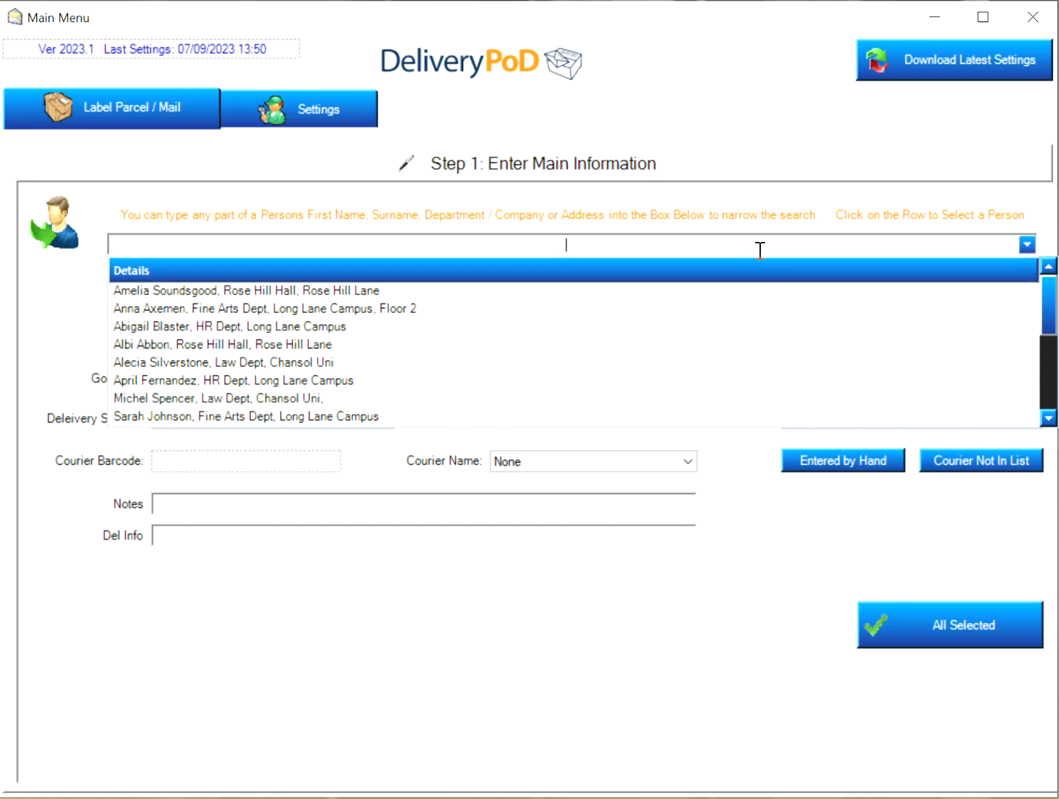
{"action": "type", "text": "si"}
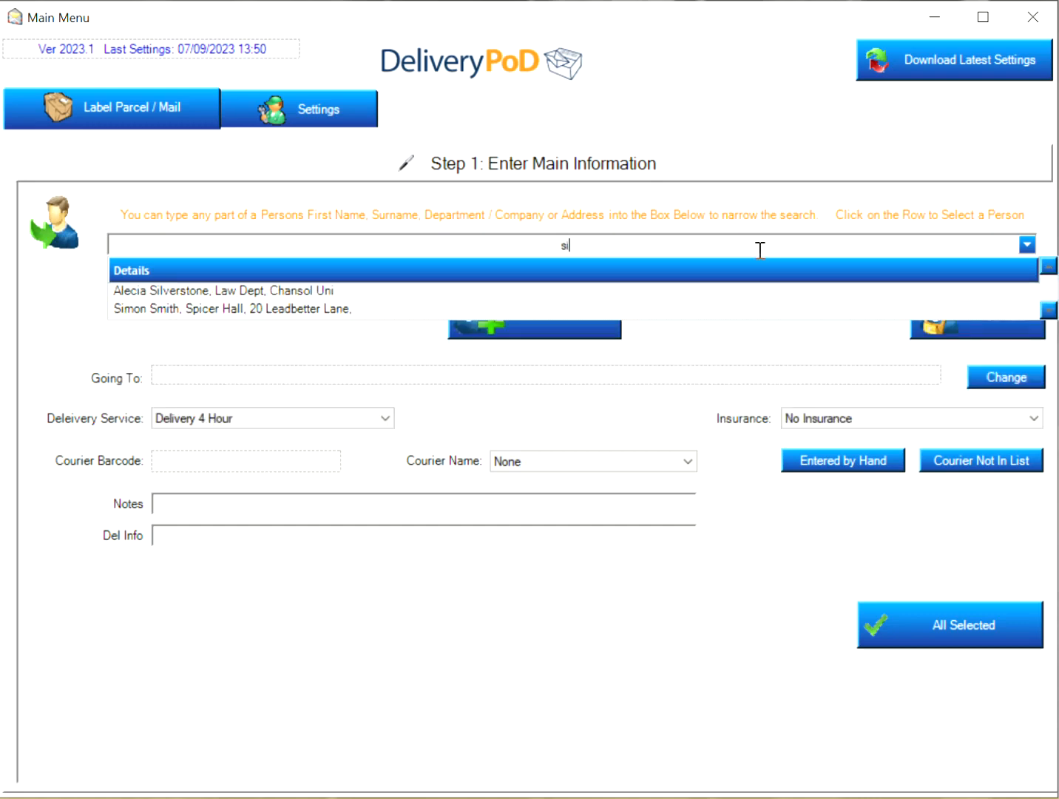
{"action": "left_click", "coordinate": [331, 310]}
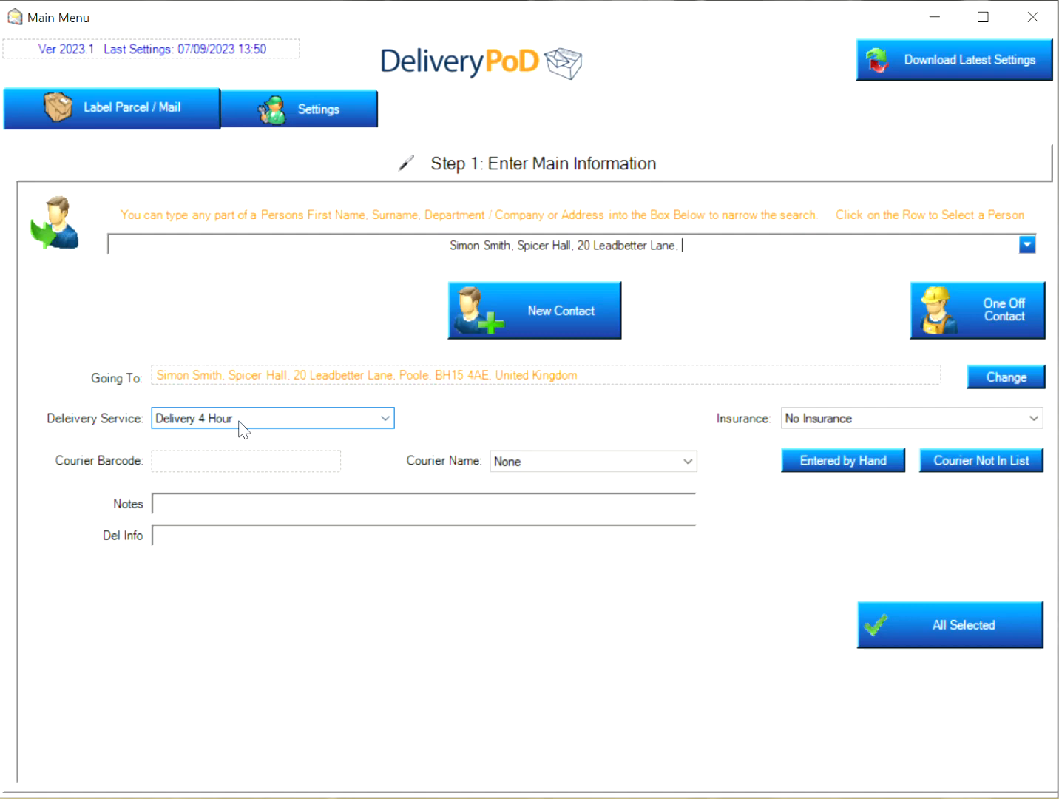
Review the available delivery service and insurance options, leaving Delivery 4 Hour and No Insurance selected
{"action": "left_click", "coordinate": [387, 419]}
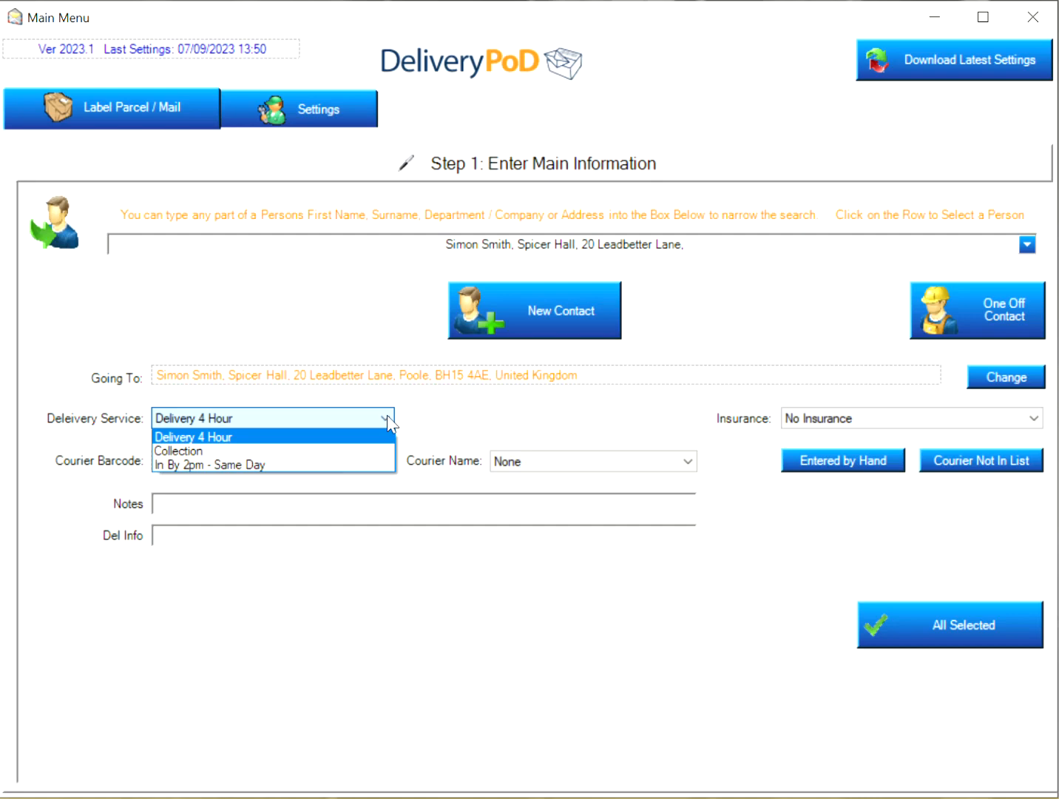
{"action": "left_click", "coordinate": [388, 419]}
{"action": "left_click", "coordinate": [1034, 419]}
{"action": "left_click", "coordinate": [1035, 419]}
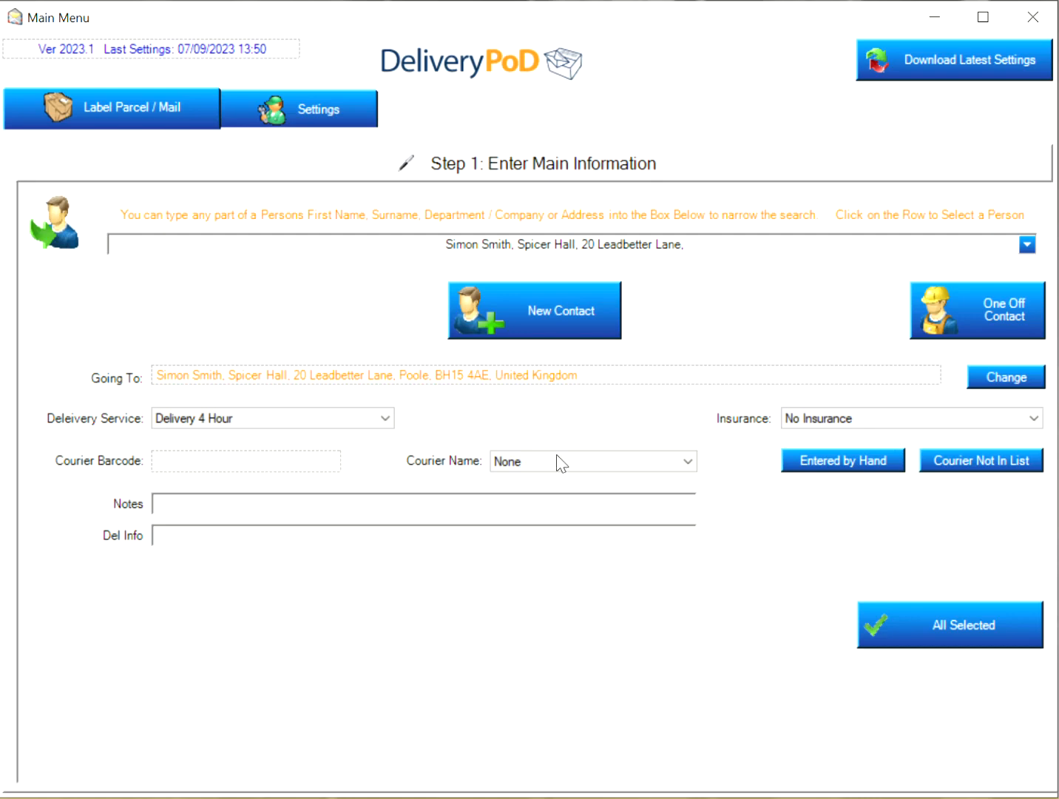
{"action": "left_click", "coordinate": [370, 417]}
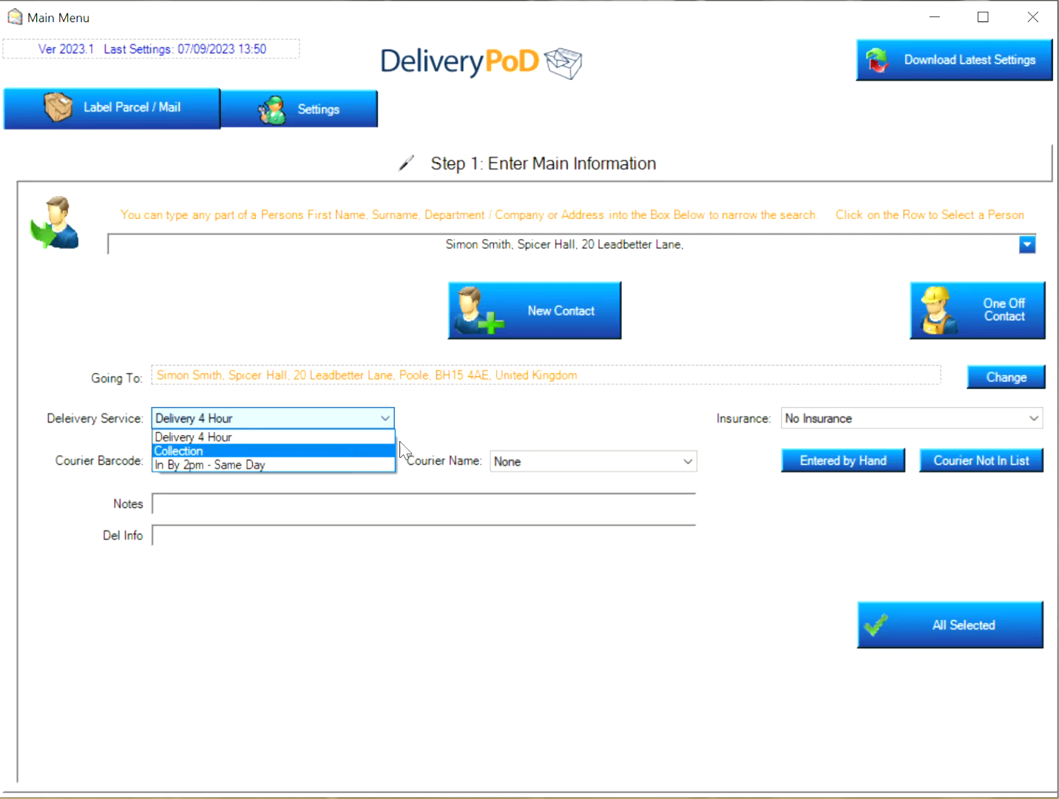
{"action": "left_click", "coordinate": [506, 432]}
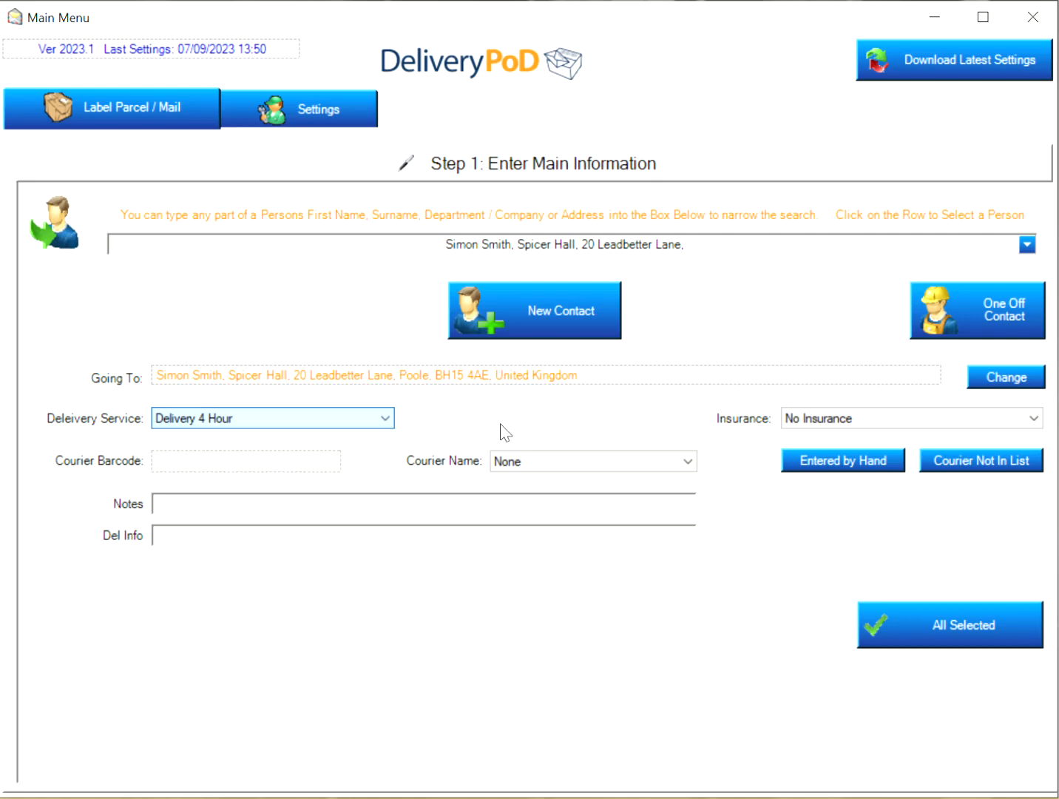
{"action": "left_click", "coordinate": [387, 417]}
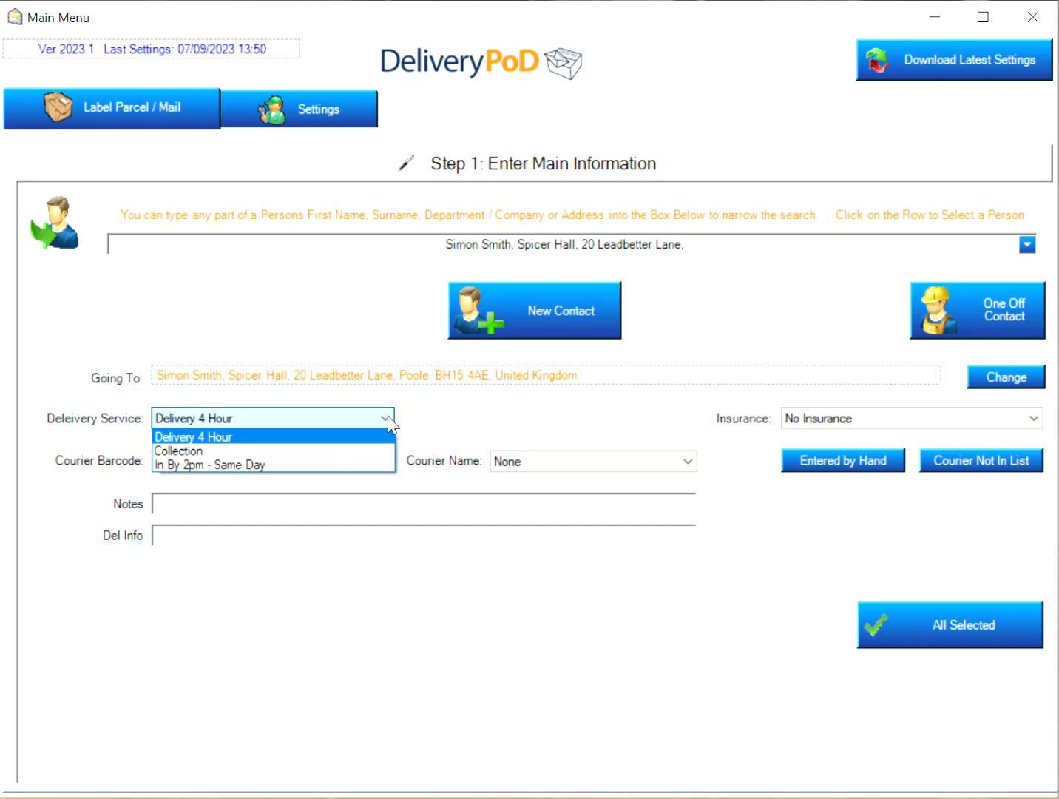
{"action": "left_click", "coordinate": [466, 422]}
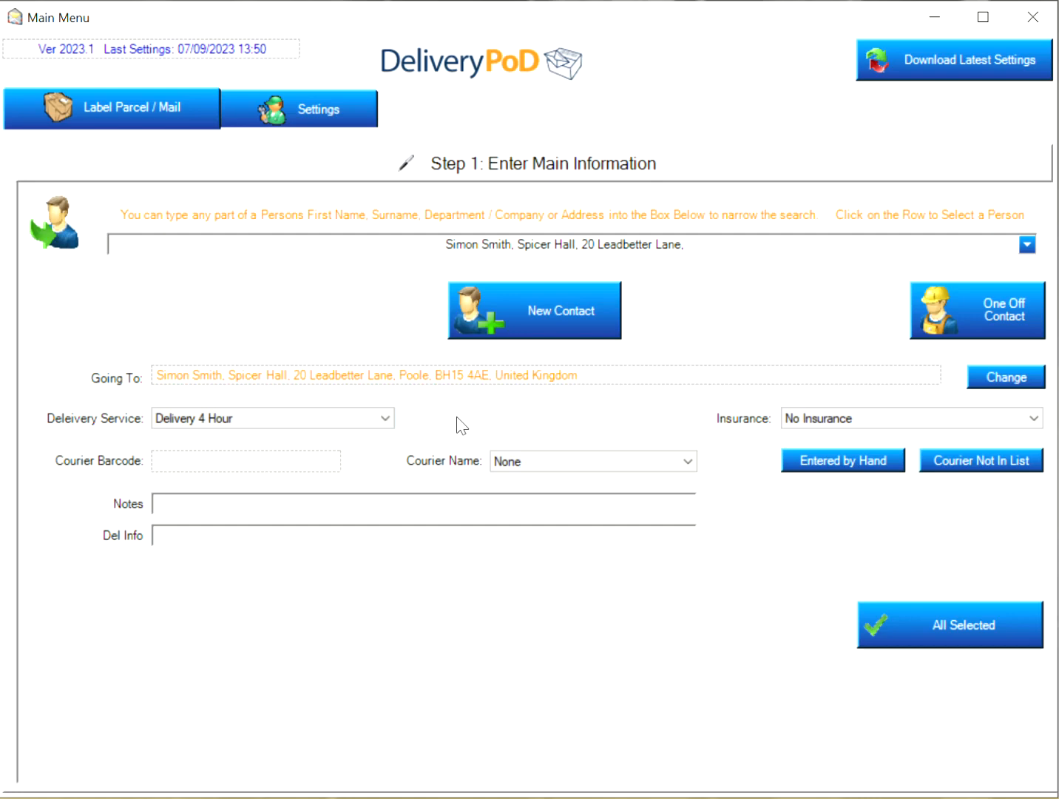
Enter AB123456789AB as the courier barcode and choose Royal Mail as the courier name
{"action": "left_click", "coordinate": [238, 460]}
{"action": "type", "text": "AB123456789AB"}
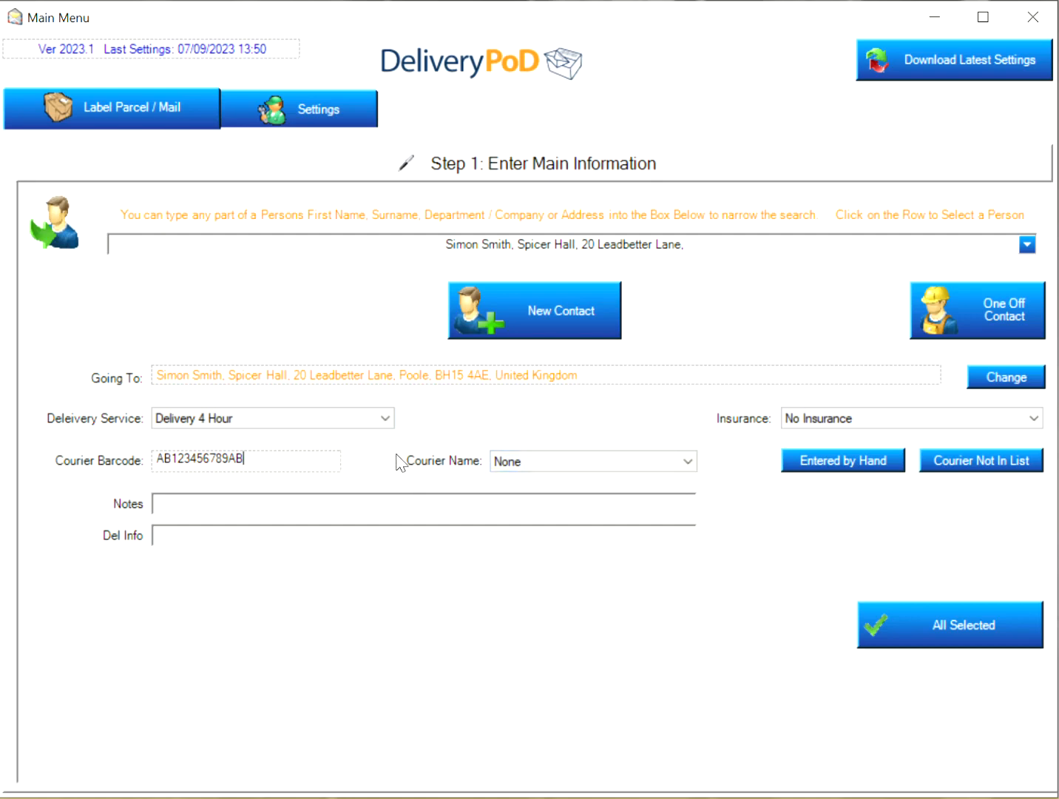
{"action": "key", "text": "Return"}
{"action": "left_click", "coordinate": [569, 467]}
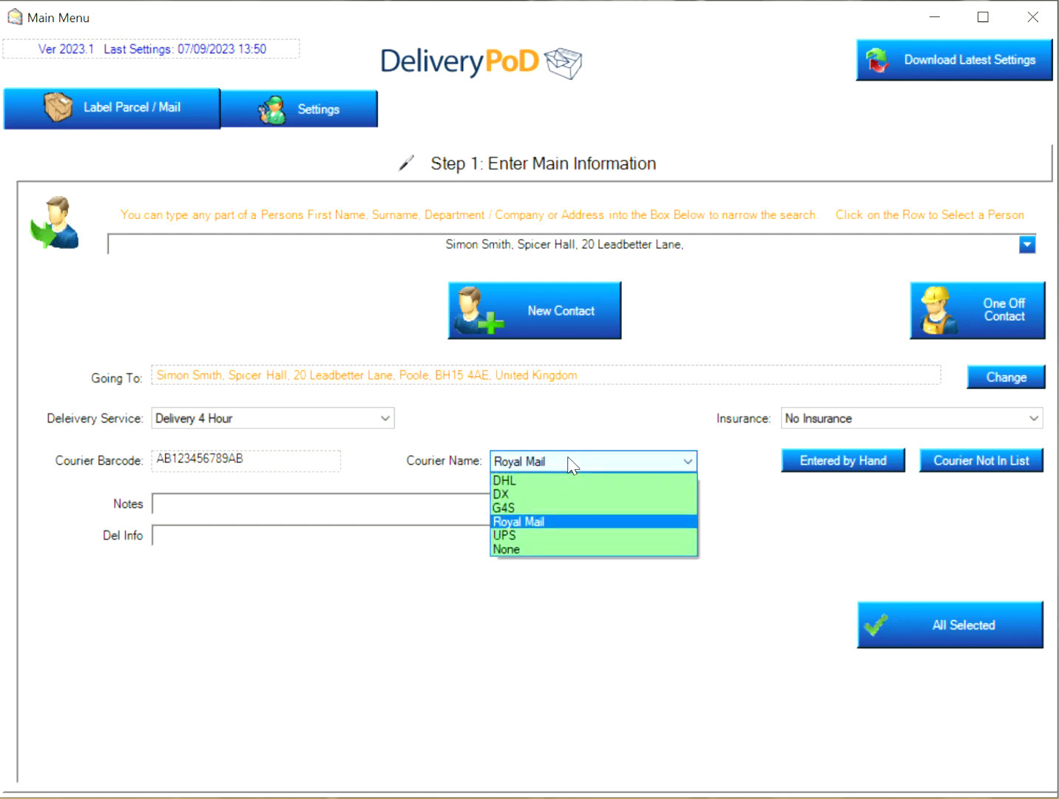
{"action": "left_click", "coordinate": [531, 525]}
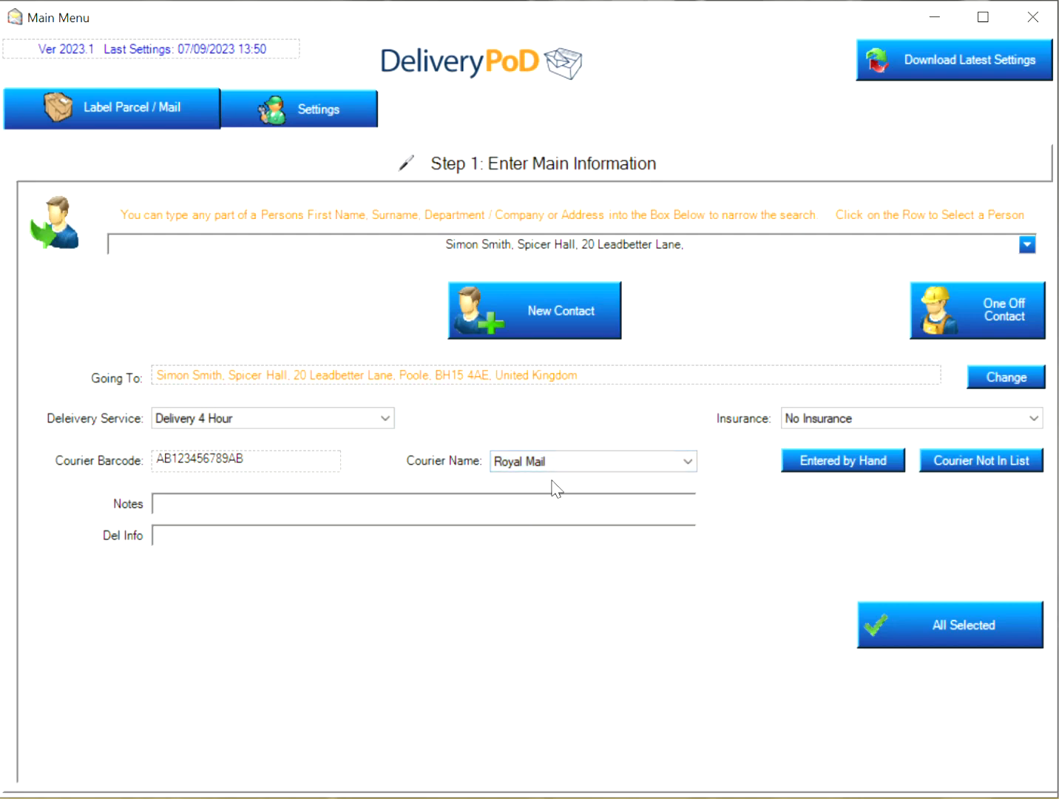
{"action": "left_click", "coordinate": [558, 463]}
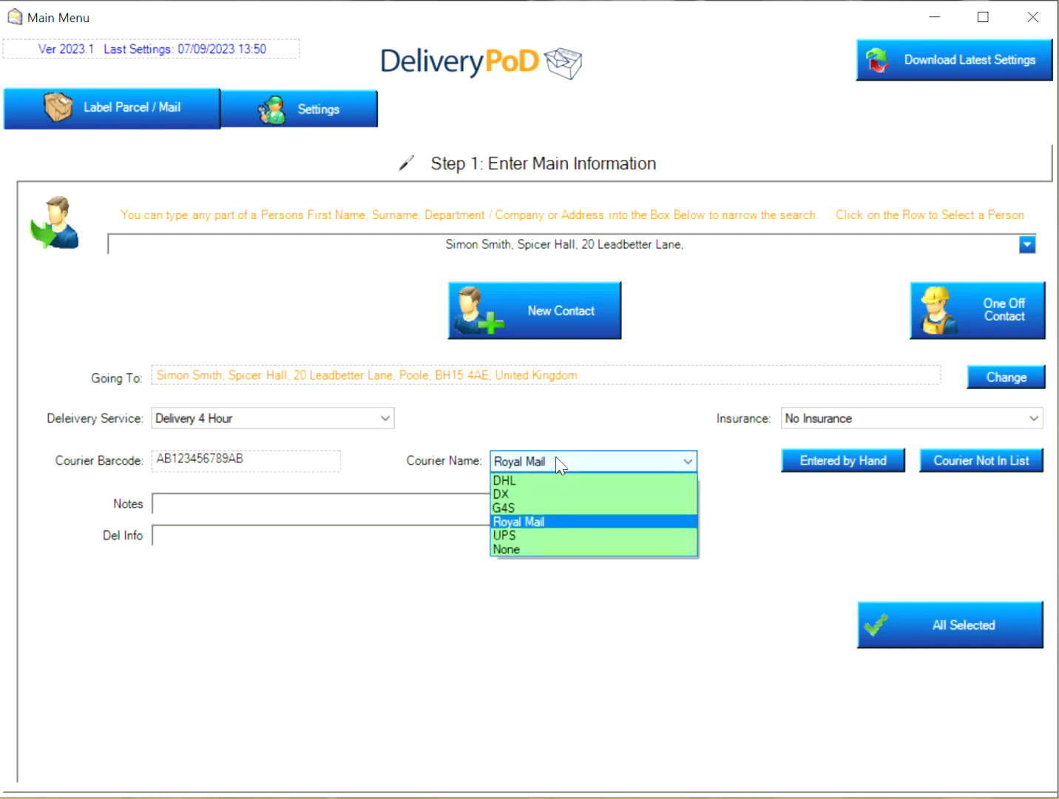
{"action": "left_click", "coordinate": [548, 521]}
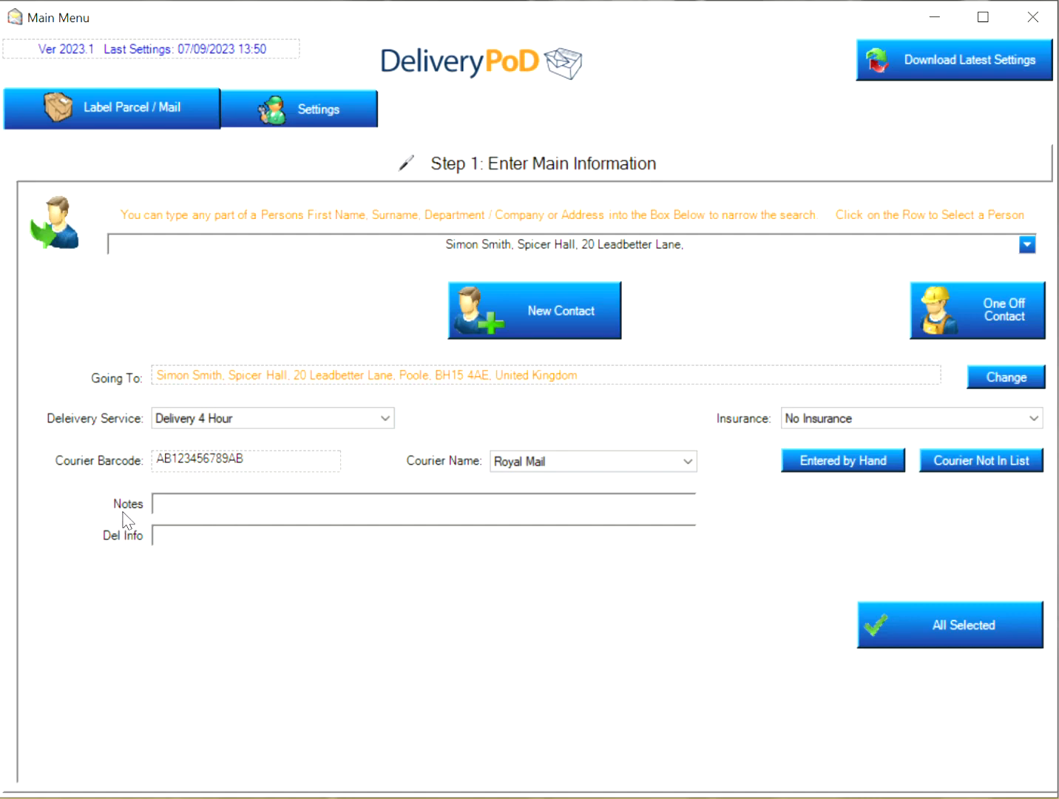
Enter "Marked as Extremely Urgent" as the notes and the purchase order number as delivery info, and submit the main information
{"action": "left_click", "coordinate": [176, 506]}
{"action": "type", "text": "Marked as Extremely Urgent"}
{"action": "left_click", "coordinate": [183, 539]}
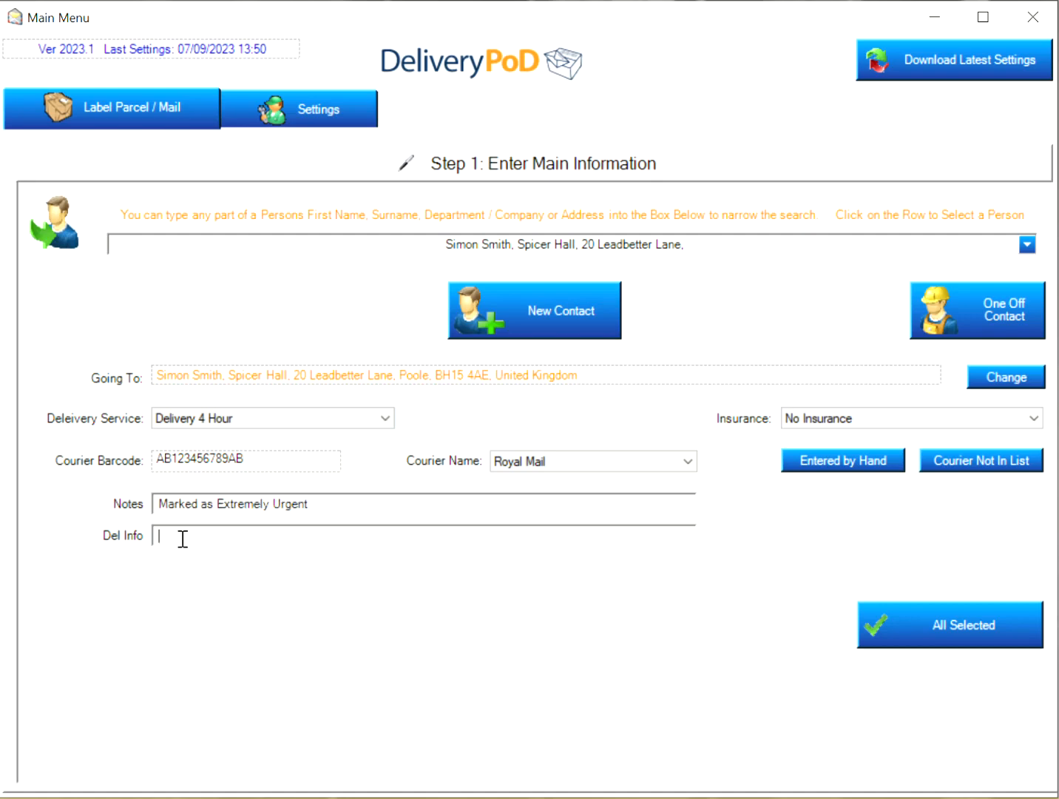
{"action": "type", "text": "PO 1234"}
{"action": "left_click", "coordinate": [981, 633]}
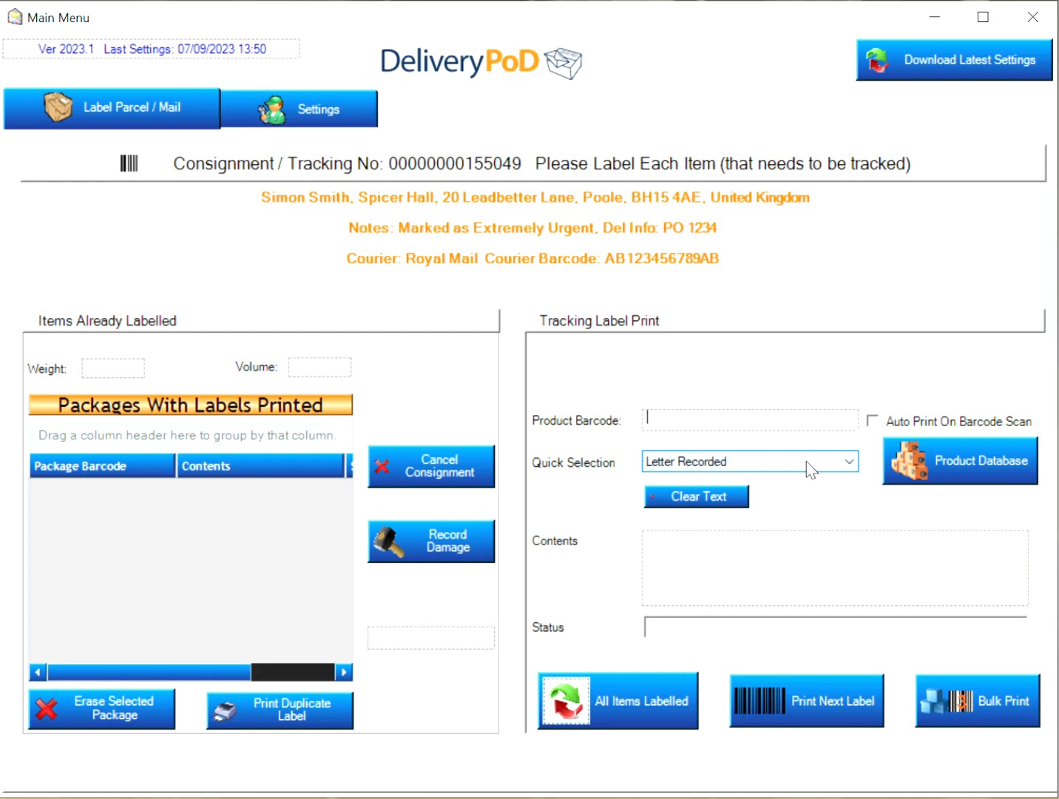
Try the Jiffy Bag, Letter Recorded and Parcel quick selections for the package contents
{"action": "left_click", "coordinate": [747, 467]}
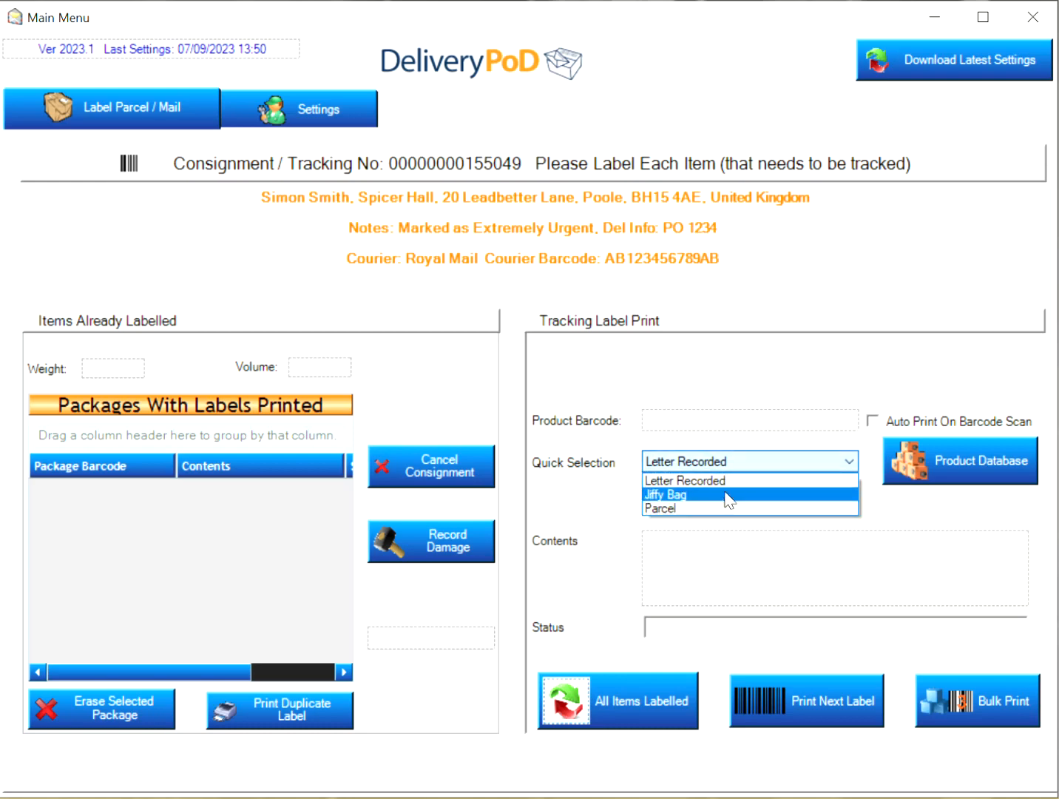
{"action": "left_click", "coordinate": [729, 493]}
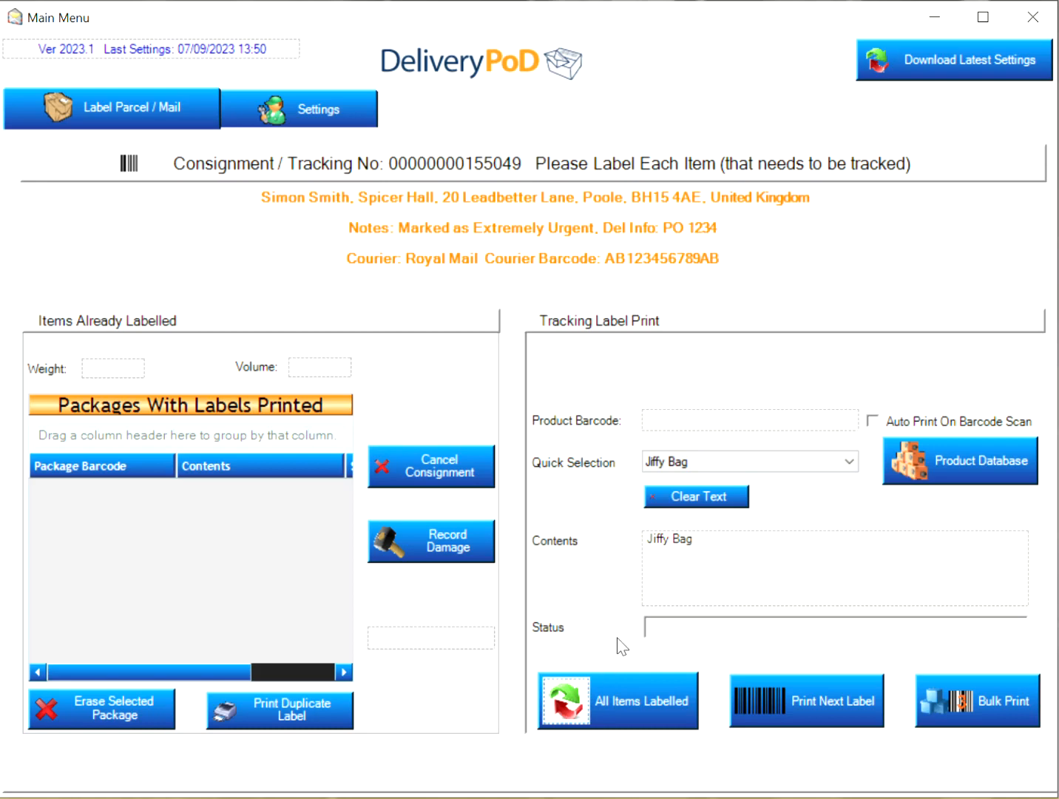
{"action": "left_click", "coordinate": [770, 464]}
{"action": "left_click", "coordinate": [740, 481]}
{"action": "left_click", "coordinate": [740, 463]}
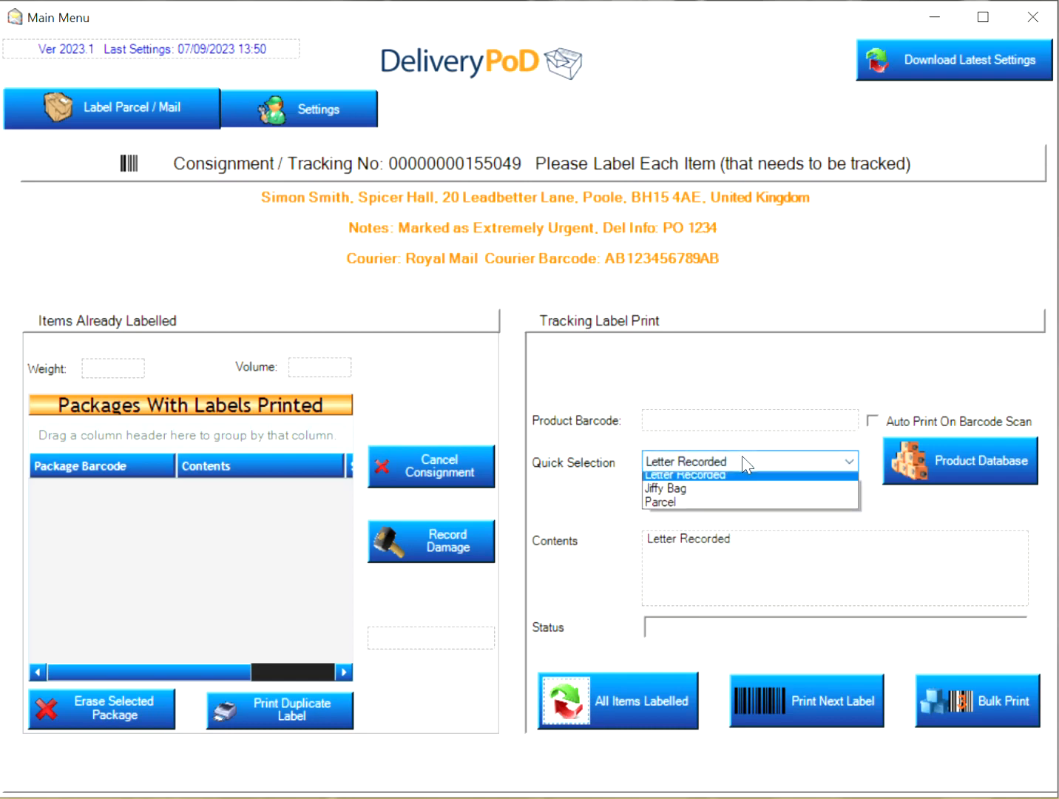
{"action": "left_click", "coordinate": [722, 509]}
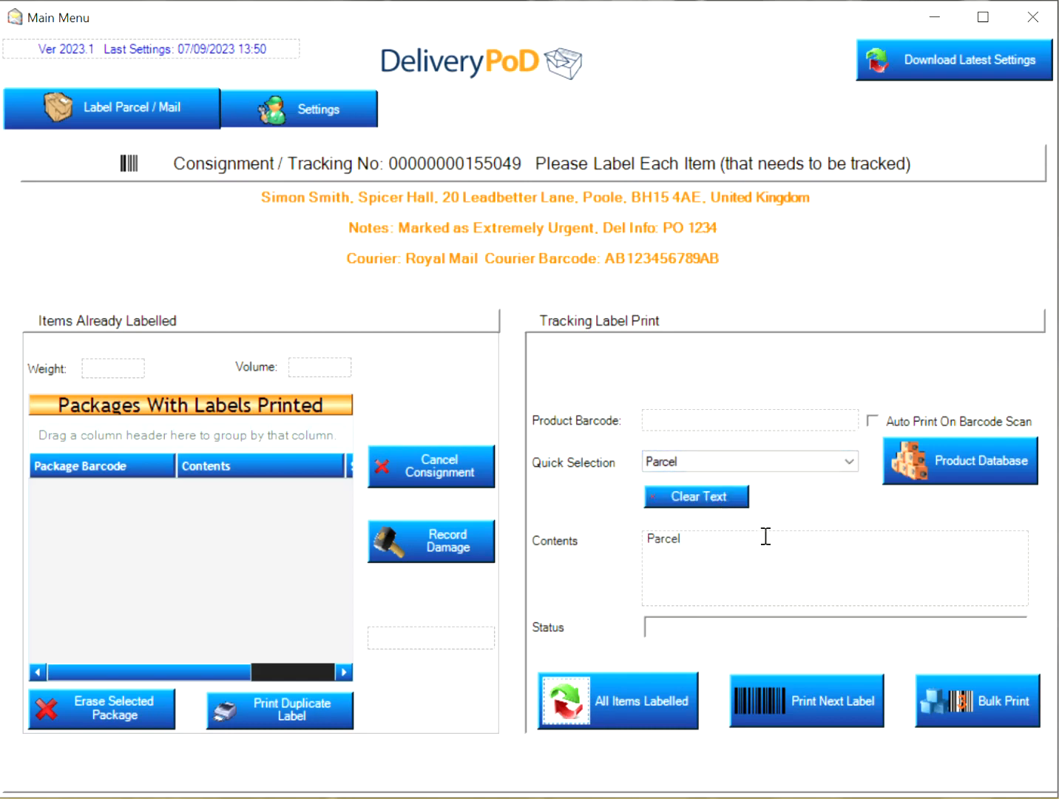
Replace the contents text with "A4 Document Paper" and print the package's tracking label
{"action": "left_click", "coordinate": [766, 537]}
{"action": "type", "text": "Large"}
{"action": "key", "text": "BackSpace"}
{"action": "key", "text": "BackSpace"}
{"action": "key", "text": "BackSpace"}
{"action": "key", "text": "BackSpace"}
{"action": "key", "text": "BackSpace"}
{"action": "key", "text": "BackSpace"}
{"action": "key", "text": "BackSpace"}
{"action": "key", "text": "BackSpace"}
{"action": "key", "text": "BackSpace"}
{"action": "key", "text": "BackSpace"}
{"action": "key", "text": "BackSpace"}
{"action": "key", "text": "BackSpace"}
{"action": "type", "text": "A4 Document Paper"}
{"action": "left_click", "coordinate": [811, 702]}
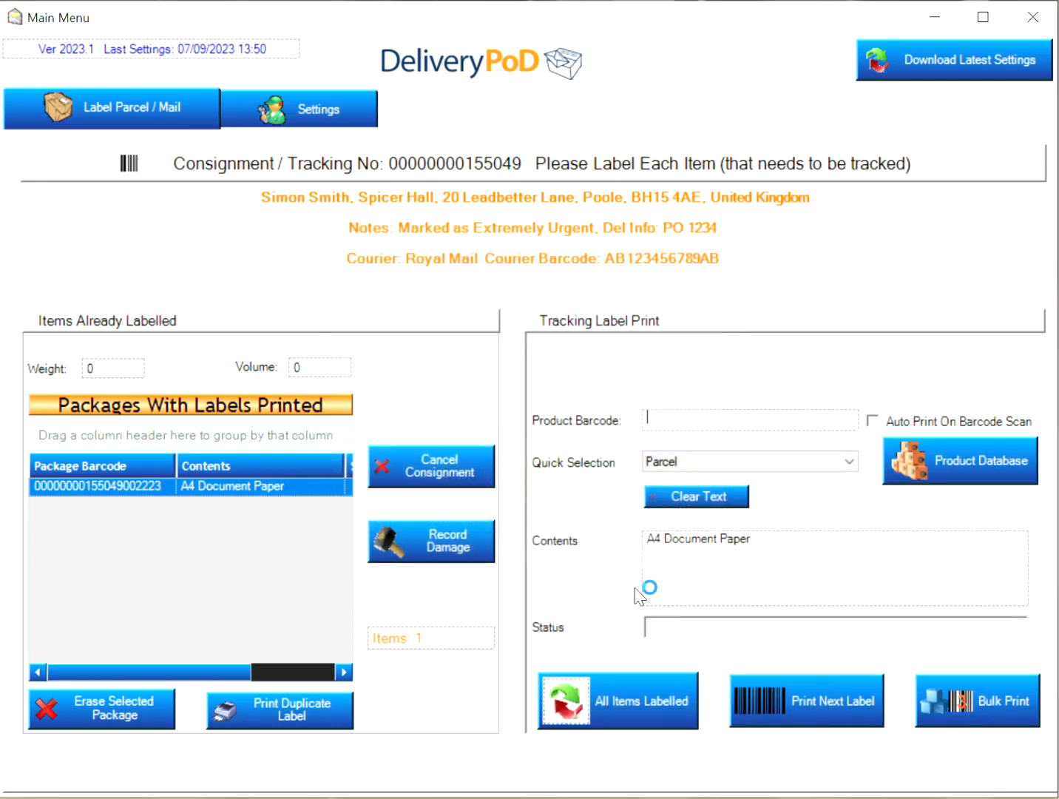
{"action": "left_click", "coordinate": [259, 488]}
Print a label for a second item with the Parcel quick selection and complete the consignment as fully labelled
{"action": "left_click", "coordinate": [766, 469]}
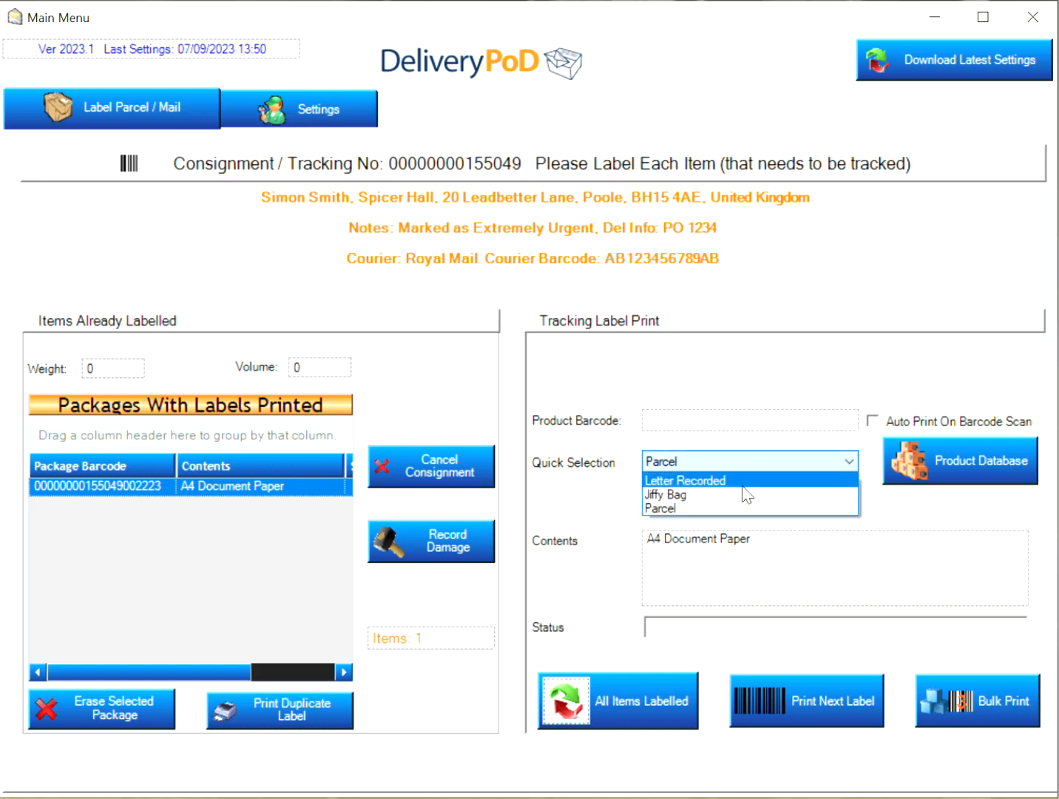
{"action": "left_click", "coordinate": [728, 509]}
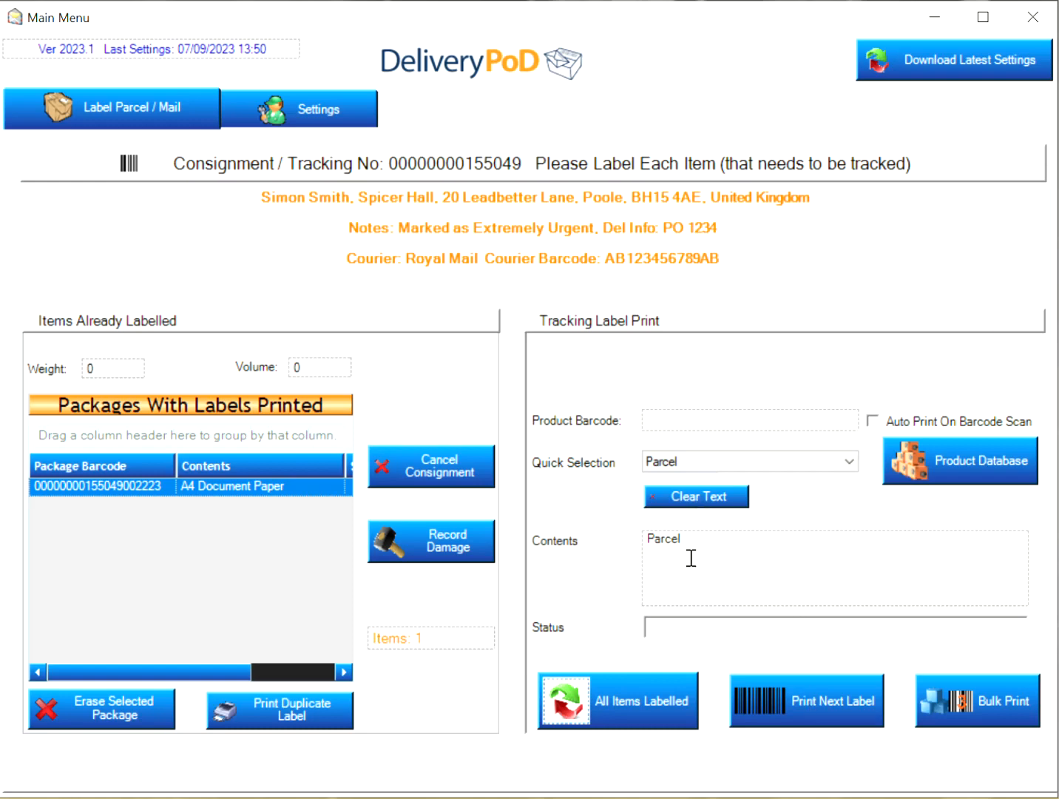
{"action": "left_click", "coordinate": [798, 695]}
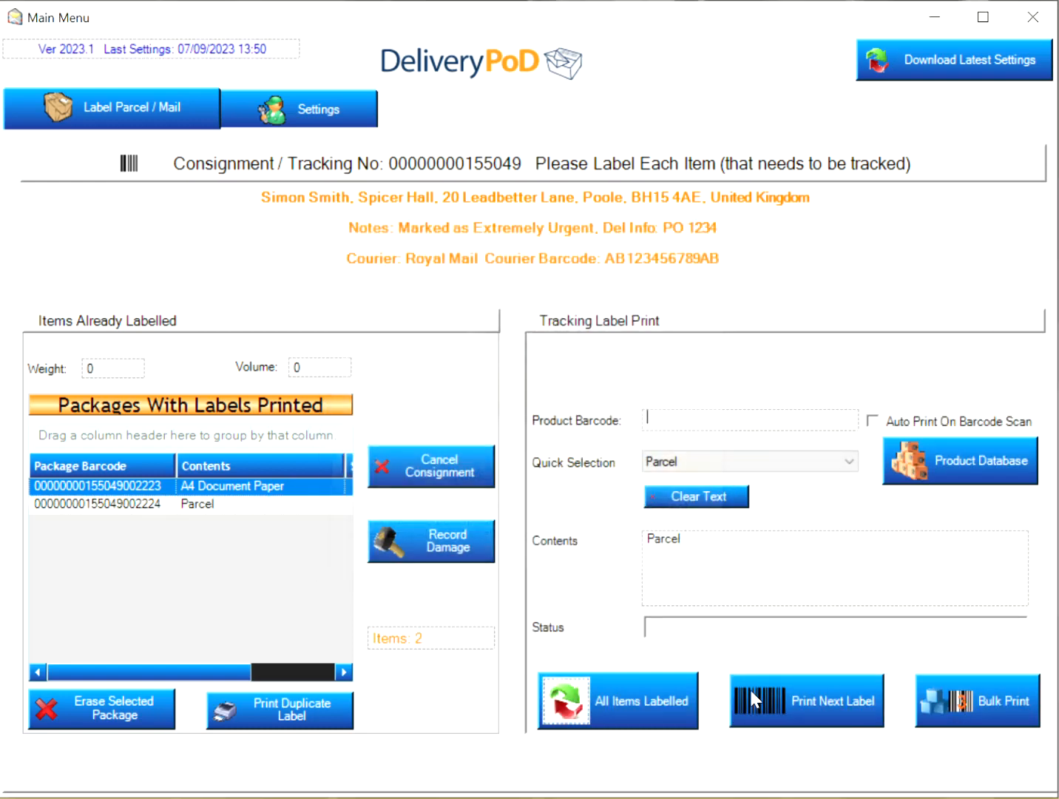
{"action": "left_click", "coordinate": [193, 491]}
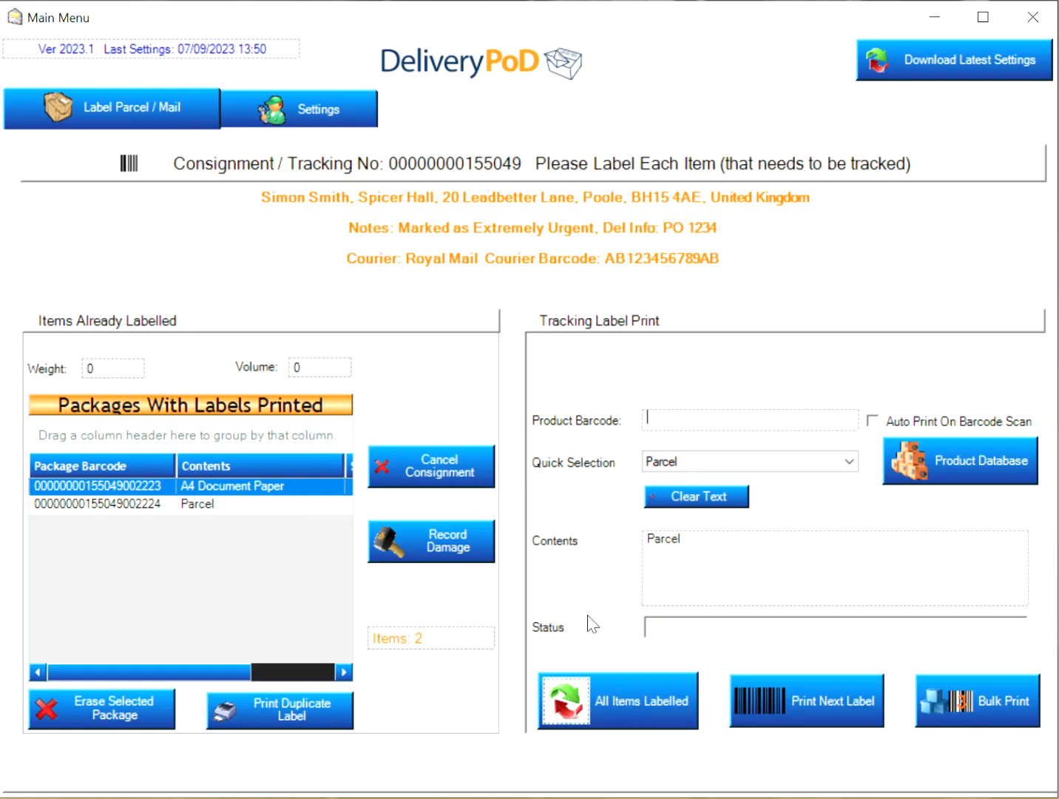
{"action": "left_click", "coordinate": [615, 698]}
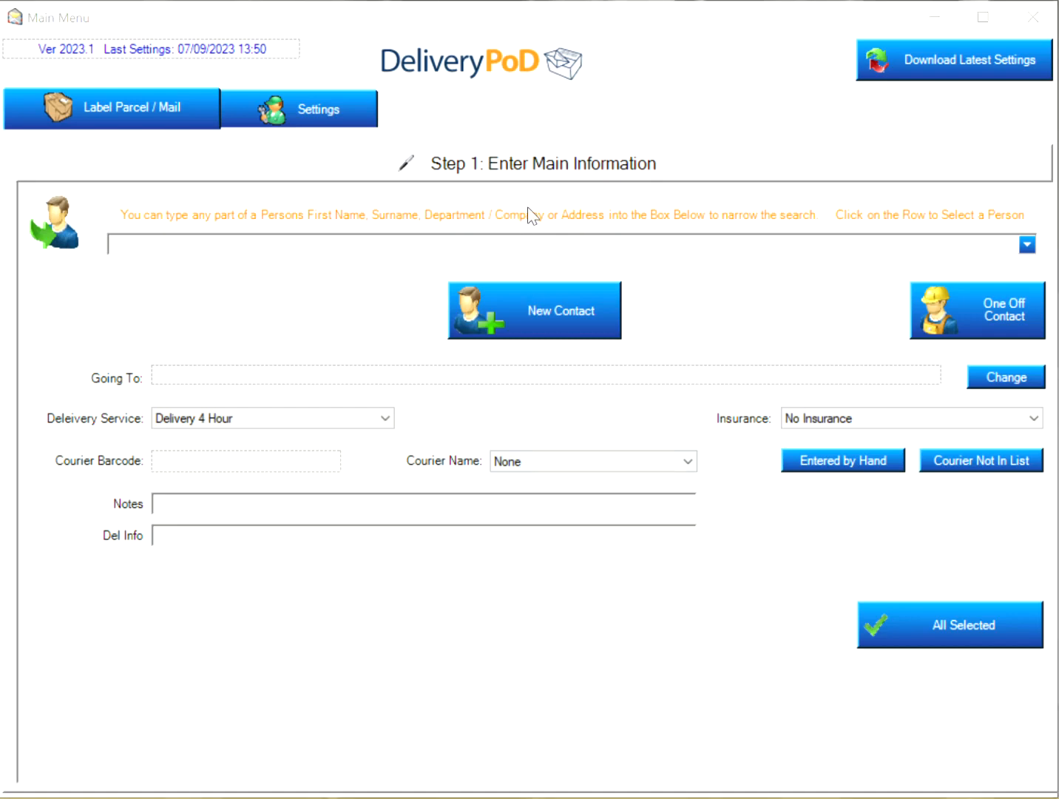
Filter the contacts by "al", select the Law Dept recipient and enter RI963599157GB as the courier barcode
{"action": "left_click", "coordinate": [540, 243]}
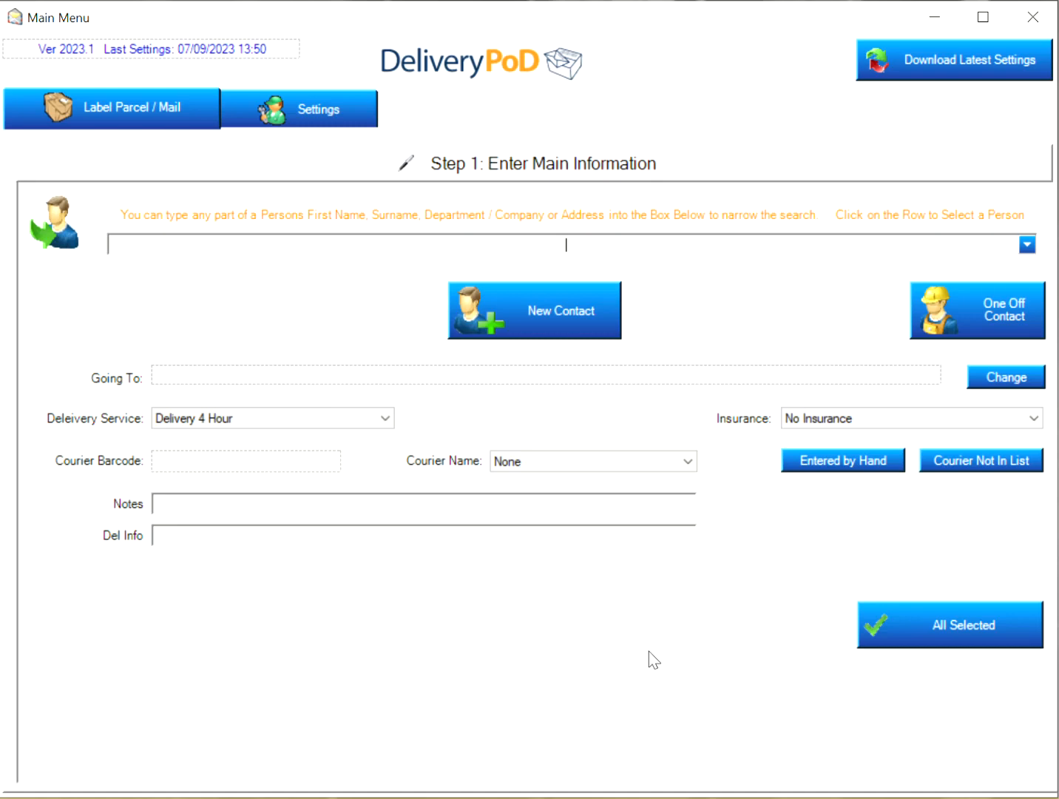
{"action": "type", "text": "al"}
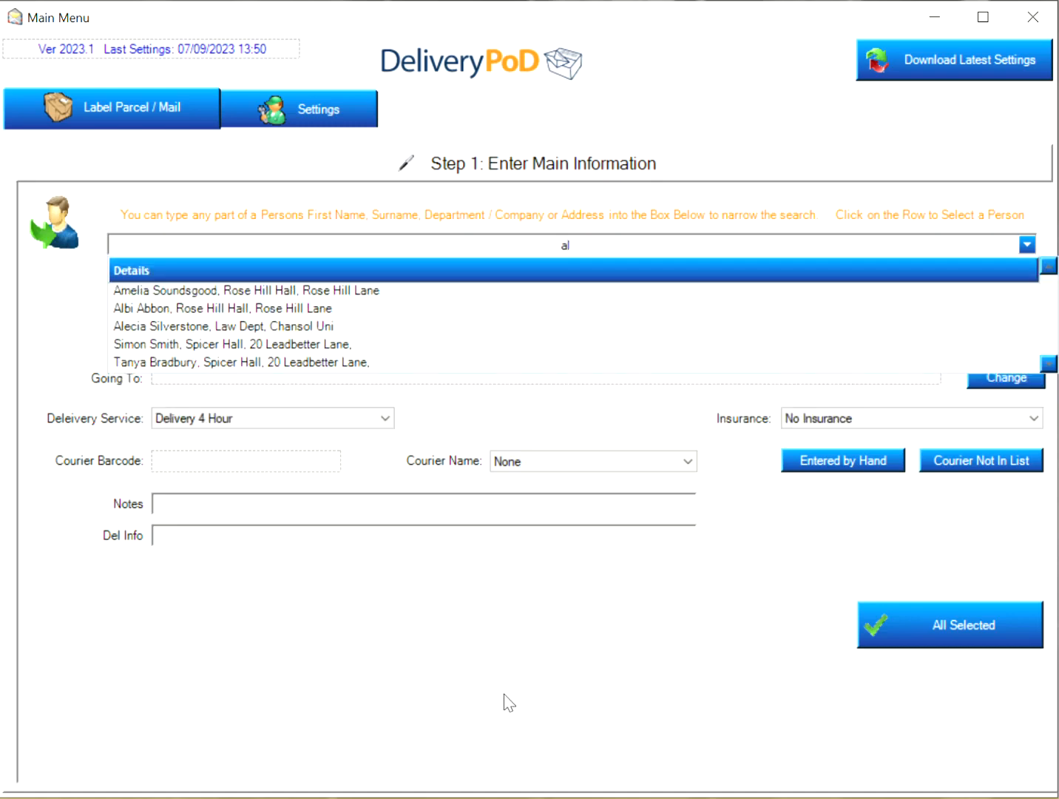
{"action": "left_click", "coordinate": [191, 332]}
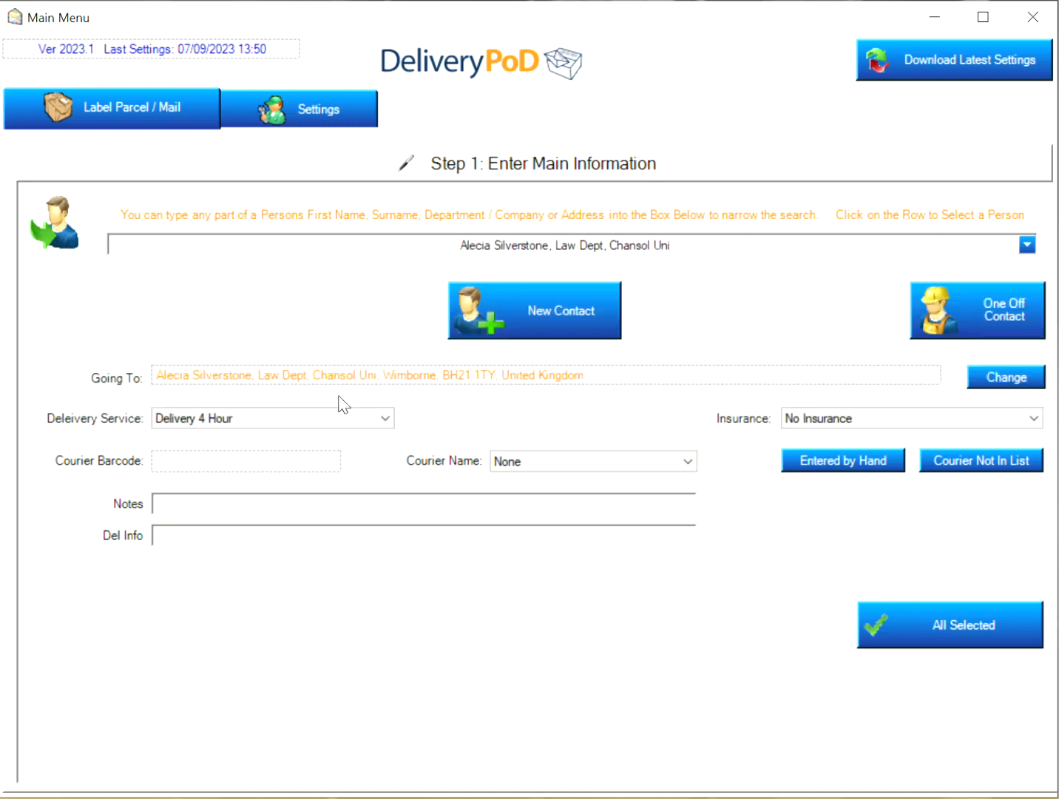
{"action": "left_click", "coordinate": [188, 459]}
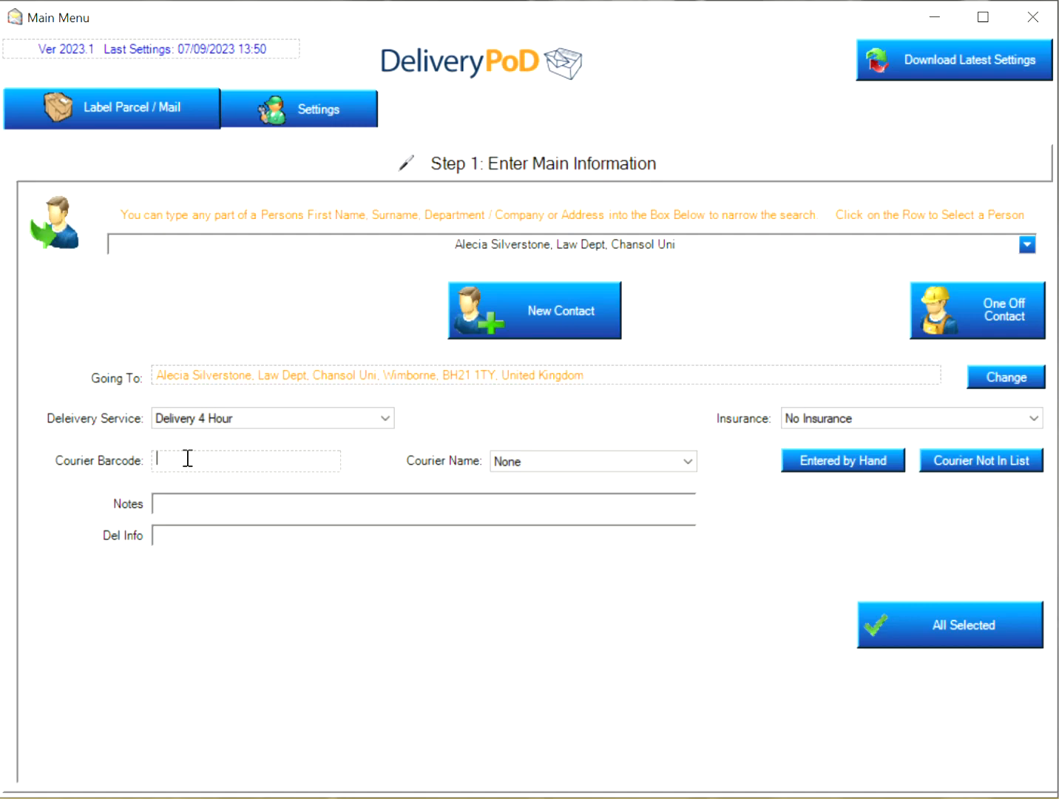
{"action": "type", "text": "RI963599157GB"}
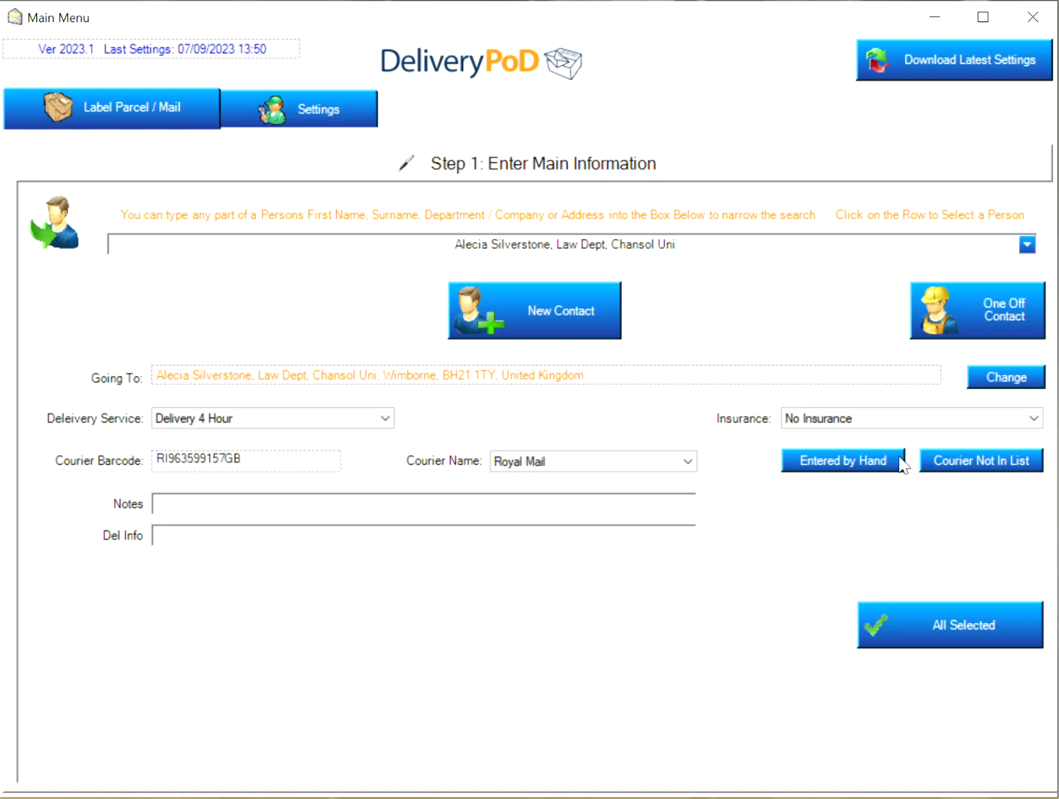
Enter "NA" as the notes and the purchase order number as delivery info, and submit the second consignment's main information
{"action": "left_click", "coordinate": [330, 506]}
{"action": "type", "text": "NA"}
{"action": "left_click", "coordinate": [314, 542]}
{"action": "type", "text": "PO 8765"}
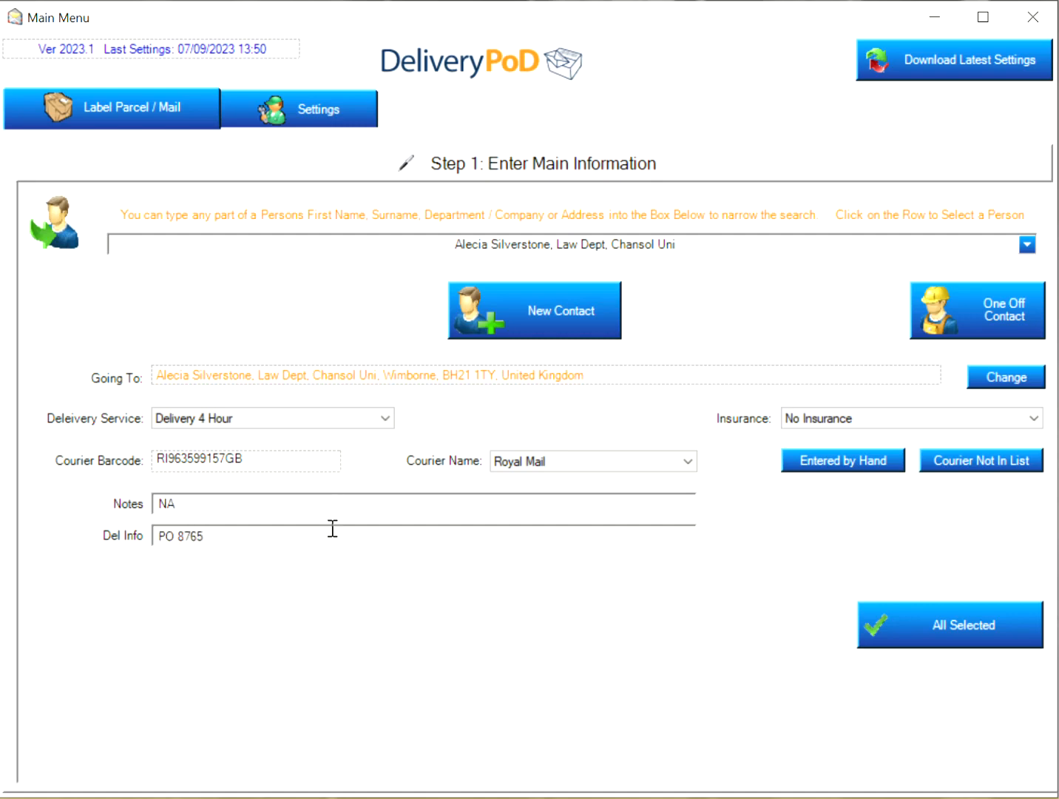
{"action": "left_click", "coordinate": [959, 618]}
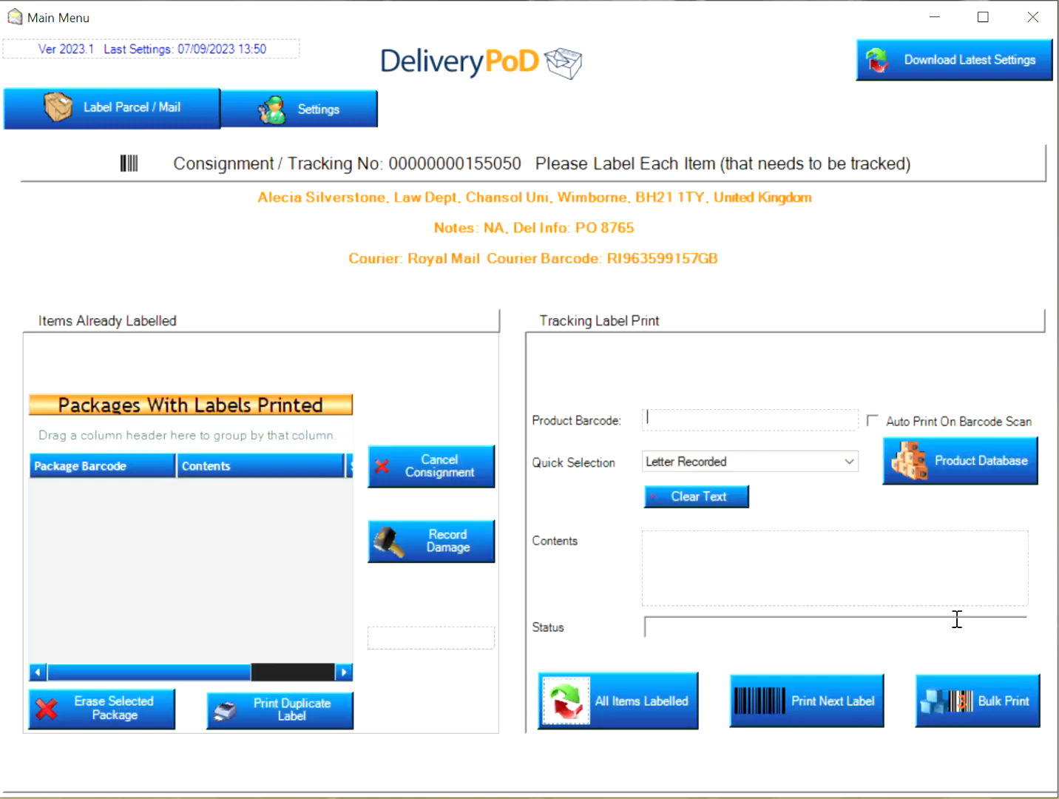
Print one label with the Parcel quick selection and save the second consignment as fully labelled
{"action": "left_click", "coordinate": [803, 468]}
{"action": "left_click", "coordinate": [775, 510]}
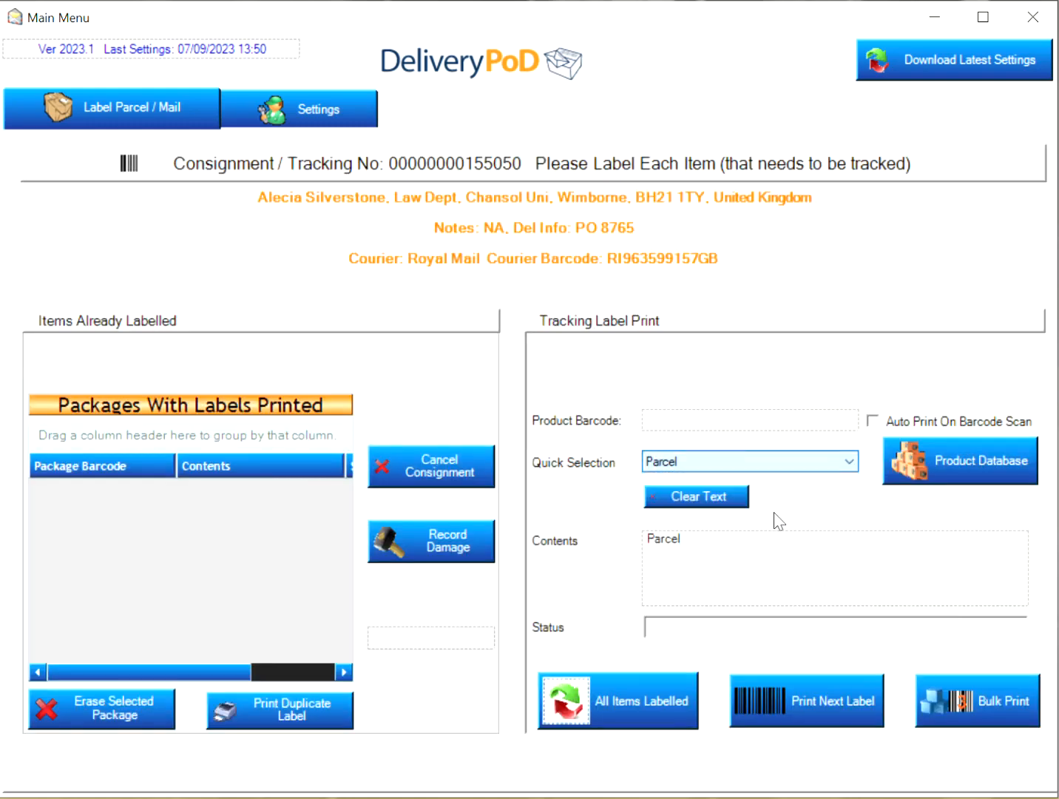
{"action": "left_click", "coordinate": [820, 701]}
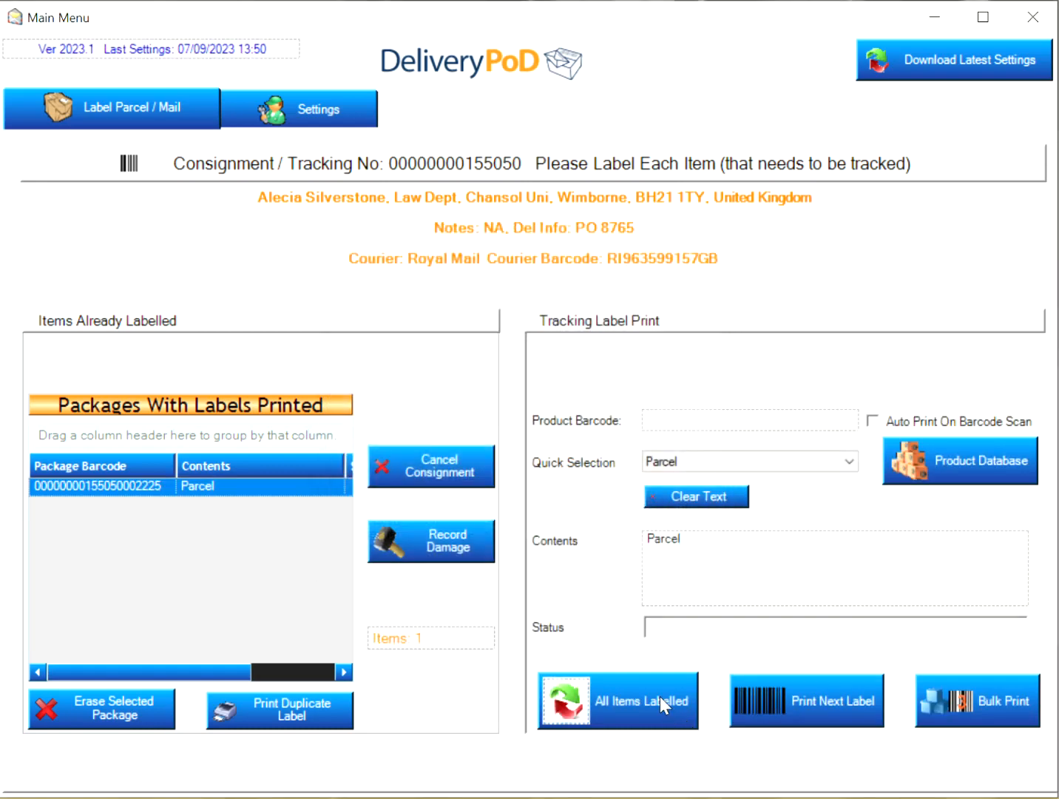
{"action": "left_click", "coordinate": [644, 701]}
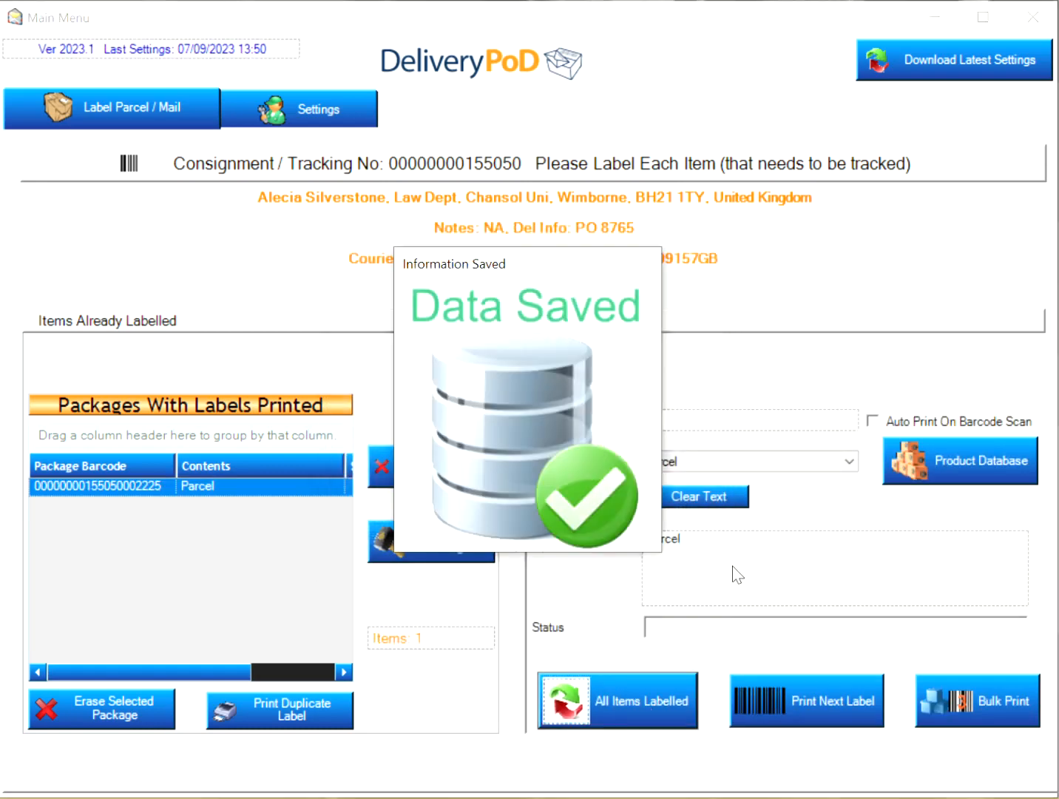